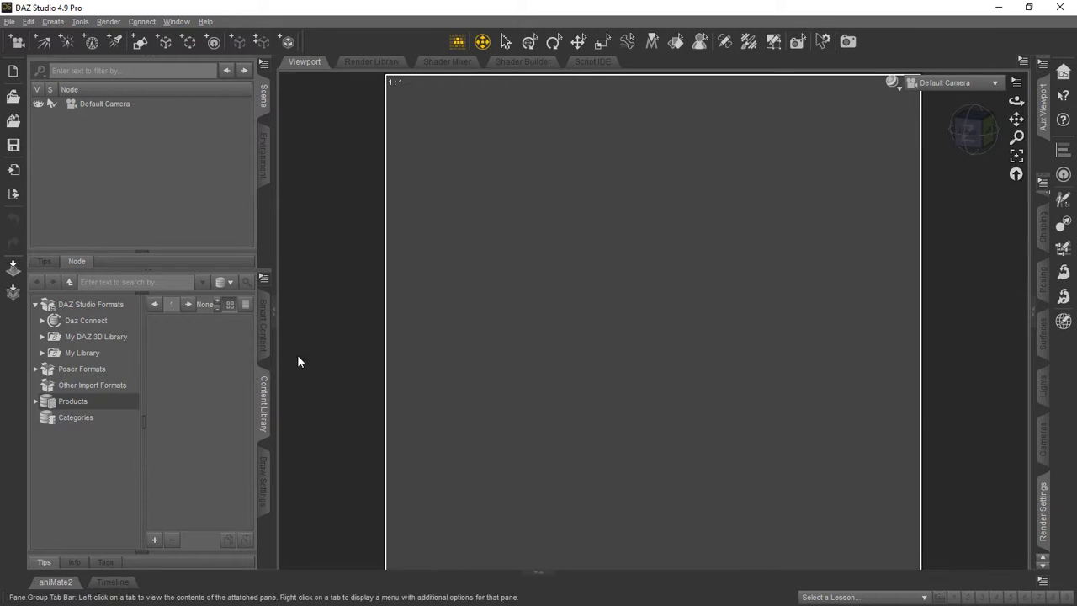
- Create an empty sub-folder named FAVS under My DAZ 3D Library
{"action": "right_click", "coordinate": [84, 308]}
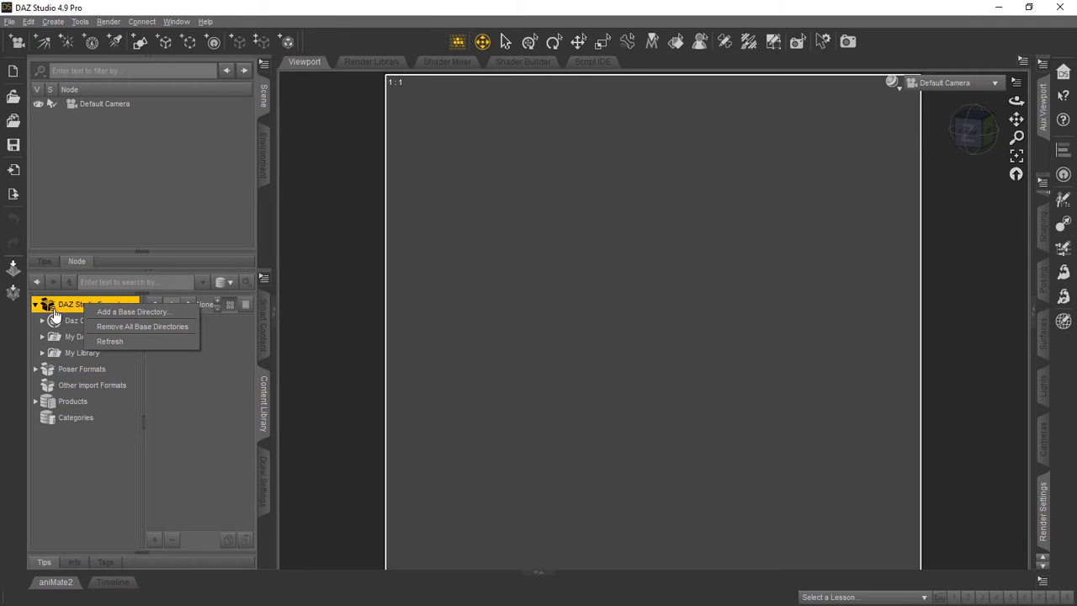
{"action": "right_click", "coordinate": [74, 373]}
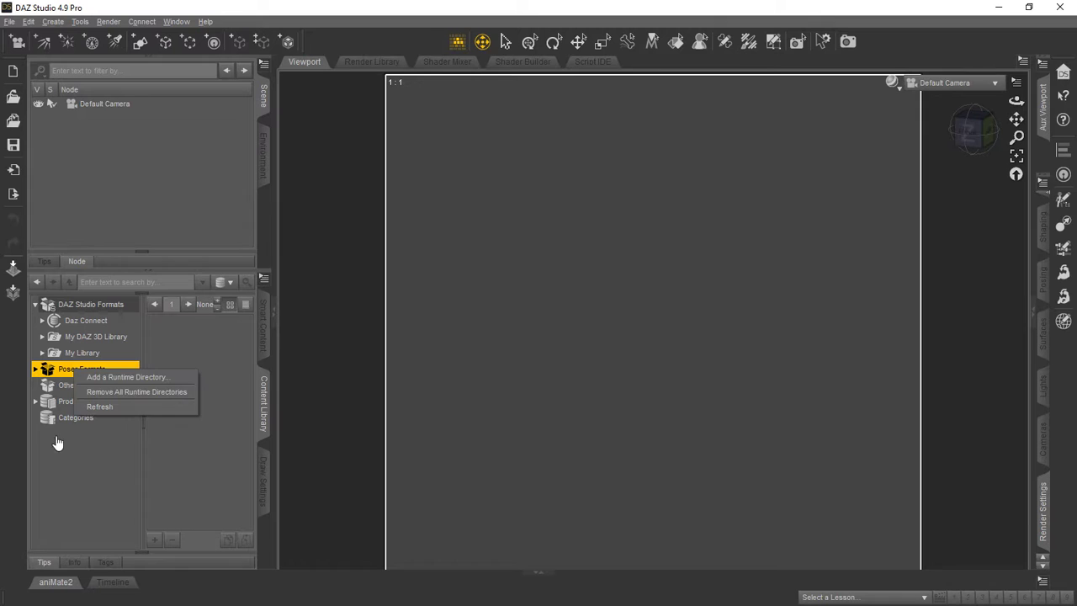
{"action": "left_click", "coordinate": [98, 468]}
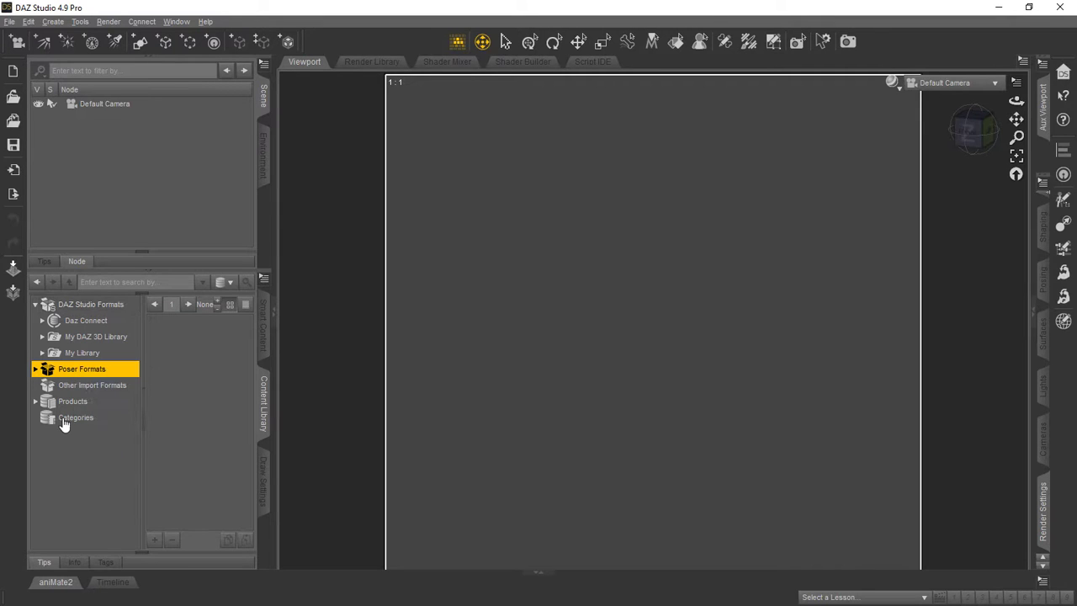
{"action": "right_click", "coordinate": [93, 338]}
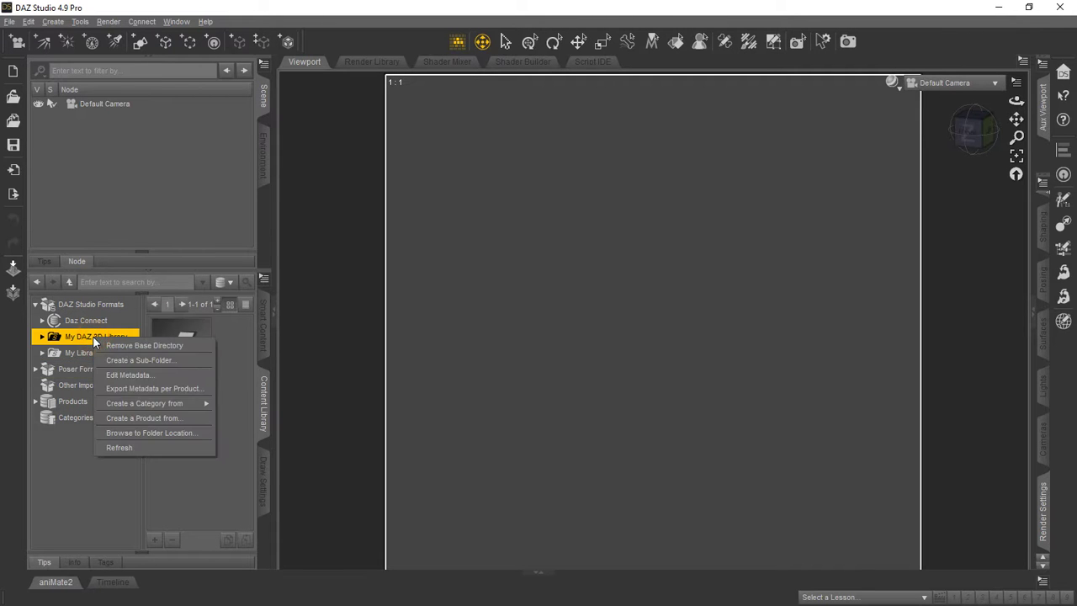
{"action": "left_click", "coordinate": [143, 361]}
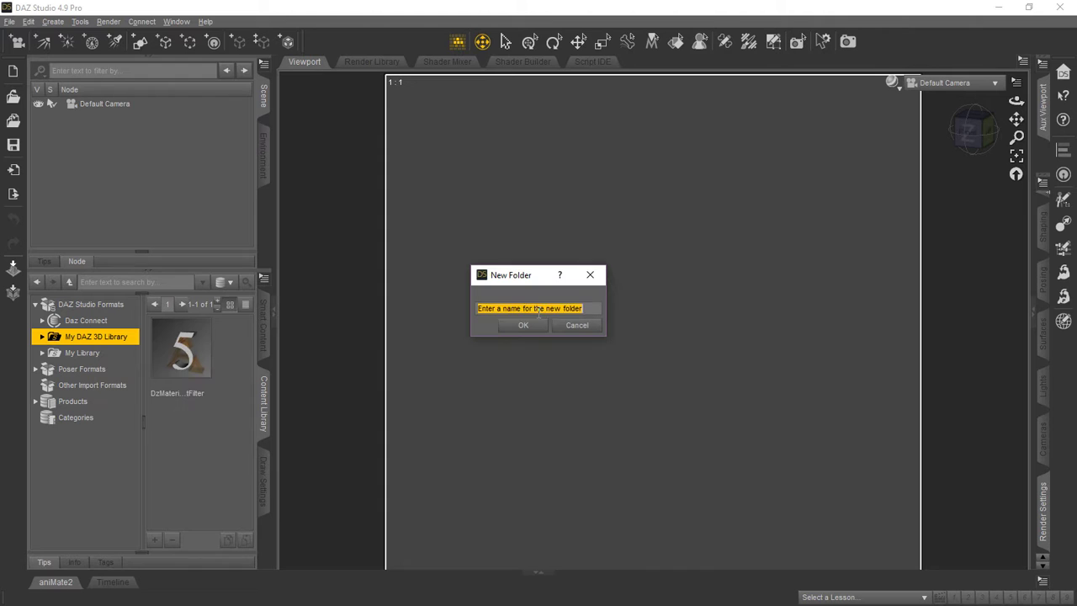
{"action": "type", "text": "FAVS"}
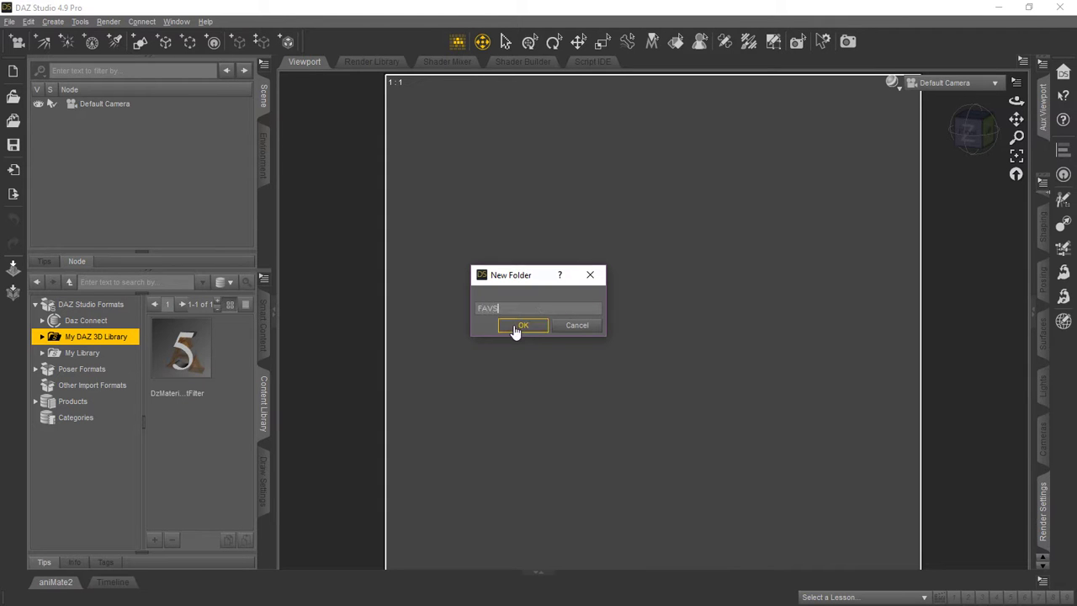
{"action": "left_click", "coordinate": [514, 328]}
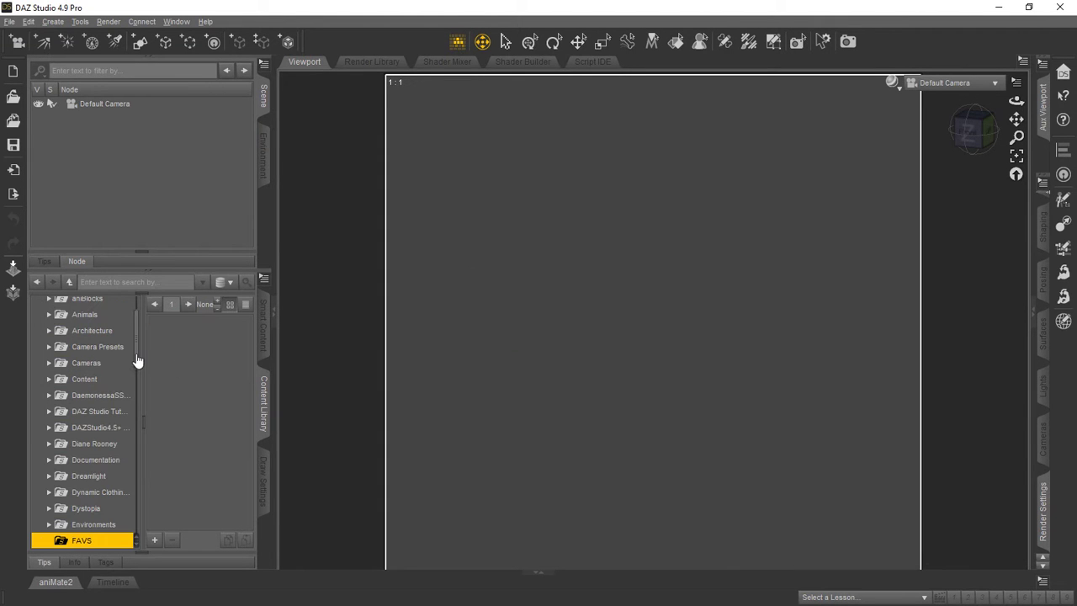
- Browse to the Environments > Aquatica Reef folder in the Content Library
{"action": "mouse_move", "coordinate": [137, 361]}
{"action": "left_mouse_down"}
{"action": "mouse_move", "coordinate": [137, 344]}
{"action": "mouse_move", "coordinate": [140, 379]}
{"action": "left_mouse_up"}
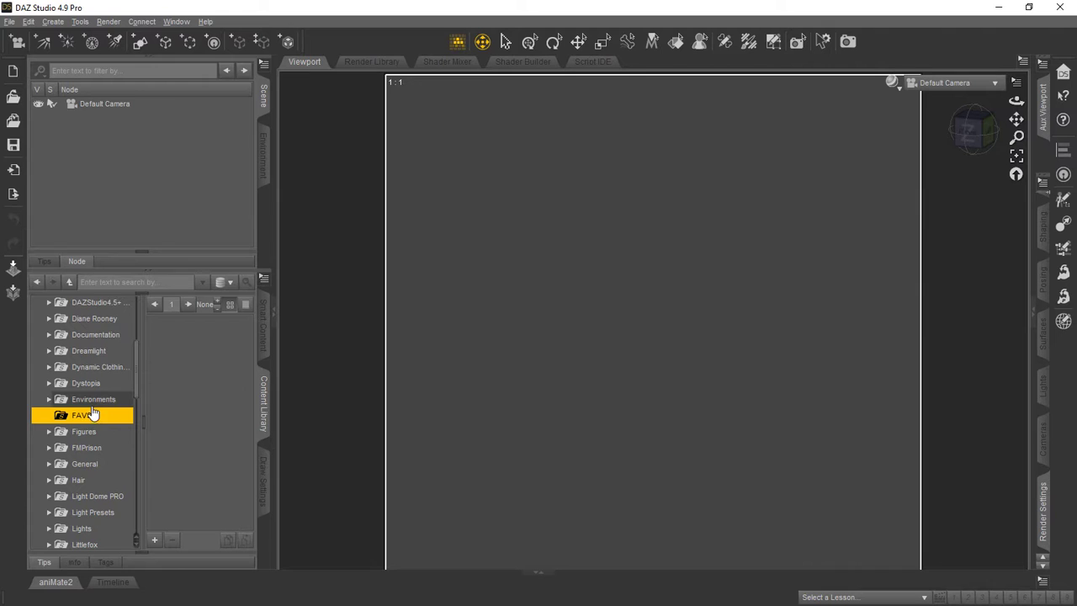
{"action": "left_click", "coordinate": [48, 399]}
{"action": "scroll", "coordinate": [112, 352], "scroll_direction": "down", "scroll_amount": 1}
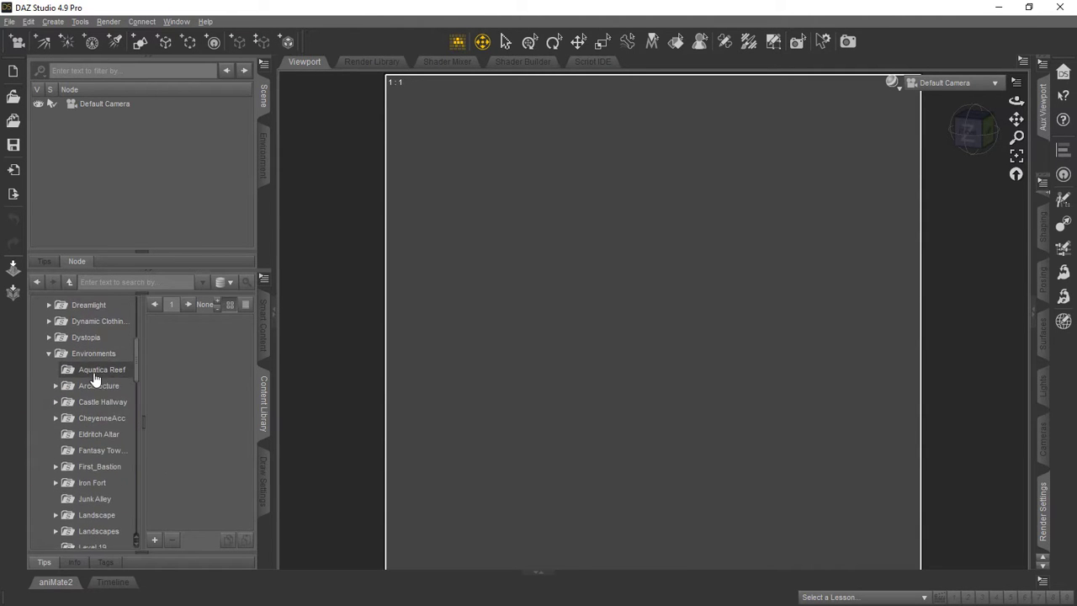
{"action": "left_click", "coordinate": [97, 369]}
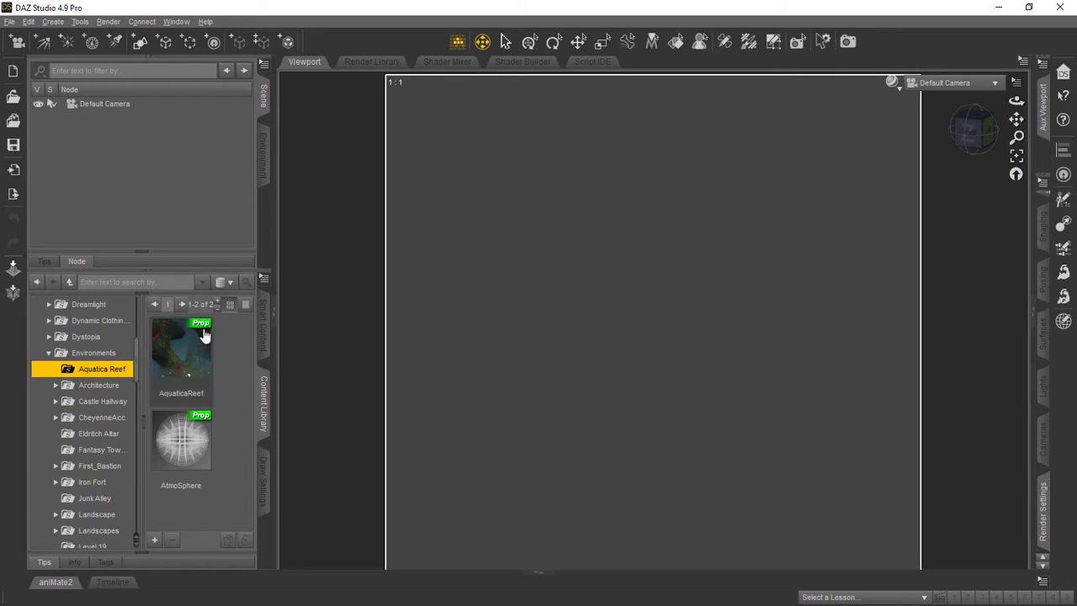
{"action": "left_click_drag", "start_coordinate": [138, 351], "coordinate": [138, 412]}
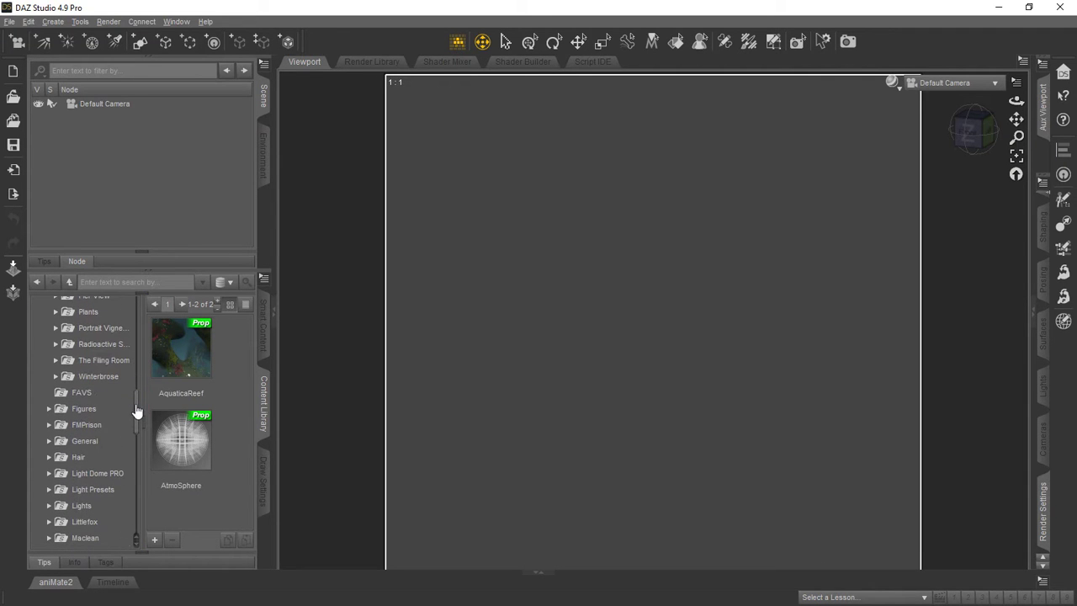
- Drag the AquaticaReef prop onto FAVS to link it, then view FAVS
{"action": "left_click", "coordinate": [183, 349]}
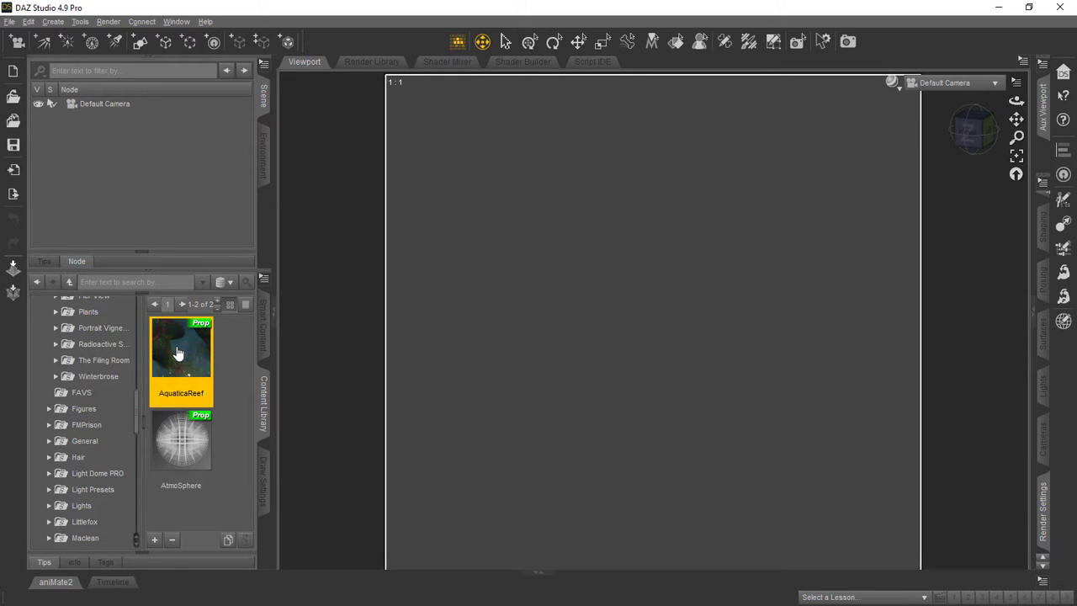
{"action": "left_click_drag", "start_coordinate": [176, 353], "coordinate": [70, 364]}
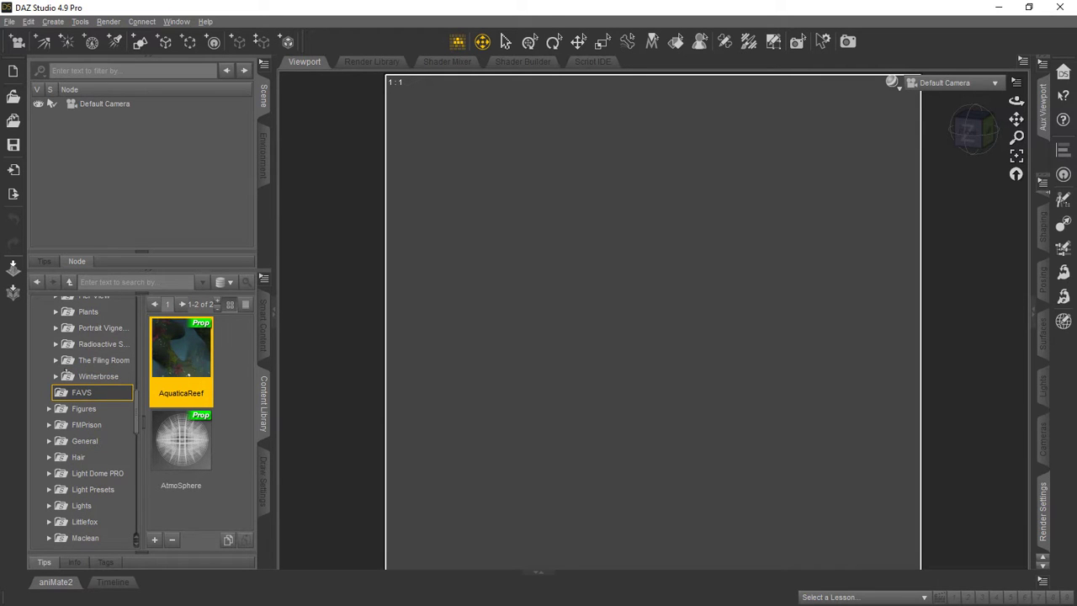
{"action": "left_click_drag", "start_coordinate": [82, 392], "coordinate": [84, 397]}
{"action": "left_click", "coordinate": [82, 393]}
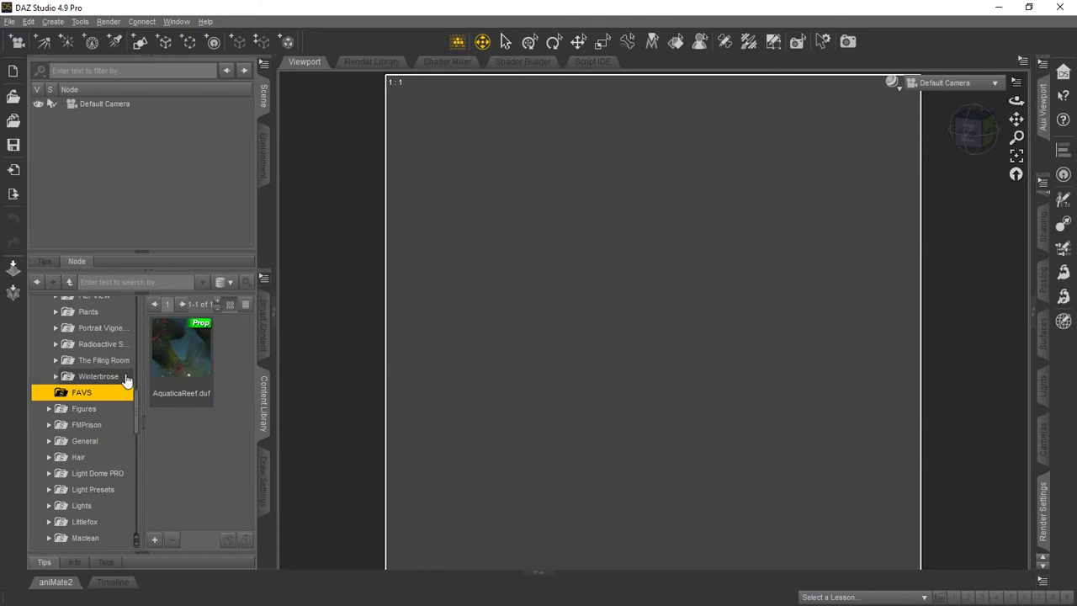
- Load AquaticaReef.duf from FAVS into the scene and reveal its .djl link file on disk
{"action": "double_click", "coordinate": [211, 353]}
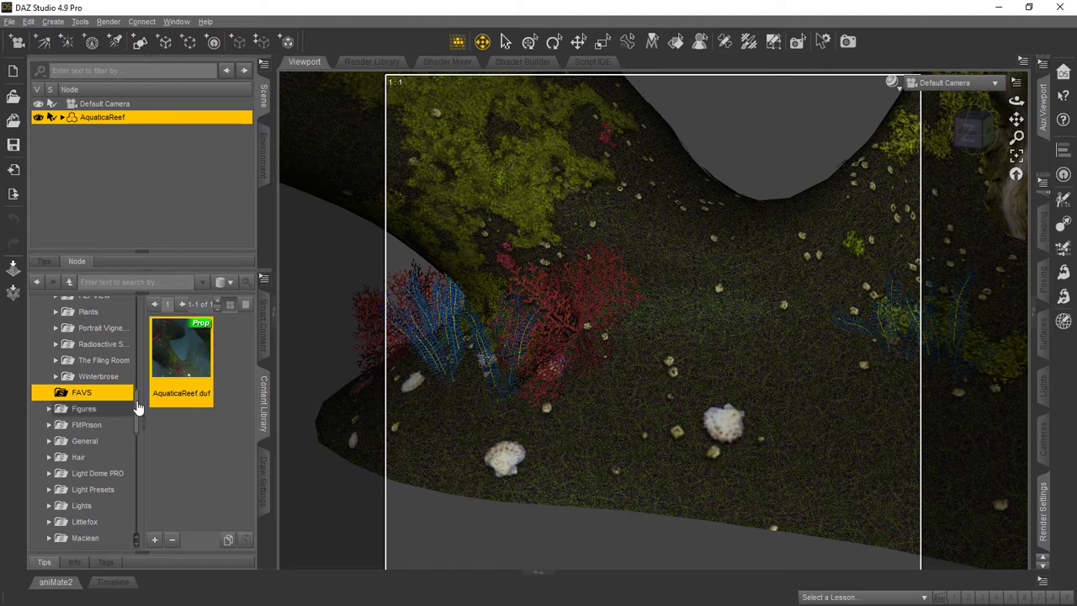
{"action": "left_click_drag", "start_coordinate": [137, 409], "coordinate": [147, 356]}
{"action": "scroll", "coordinate": [130, 351], "scroll_direction": "down", "scroll_amount": 1}
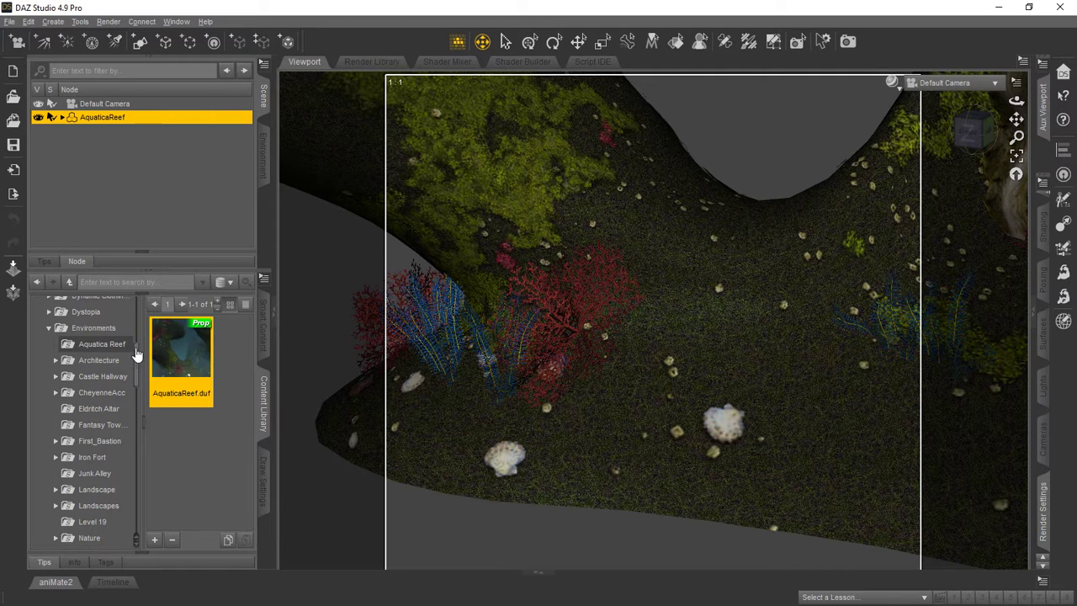
{"action": "scroll", "coordinate": [137, 378], "scroll_direction": "down", "scroll_amount": 2}
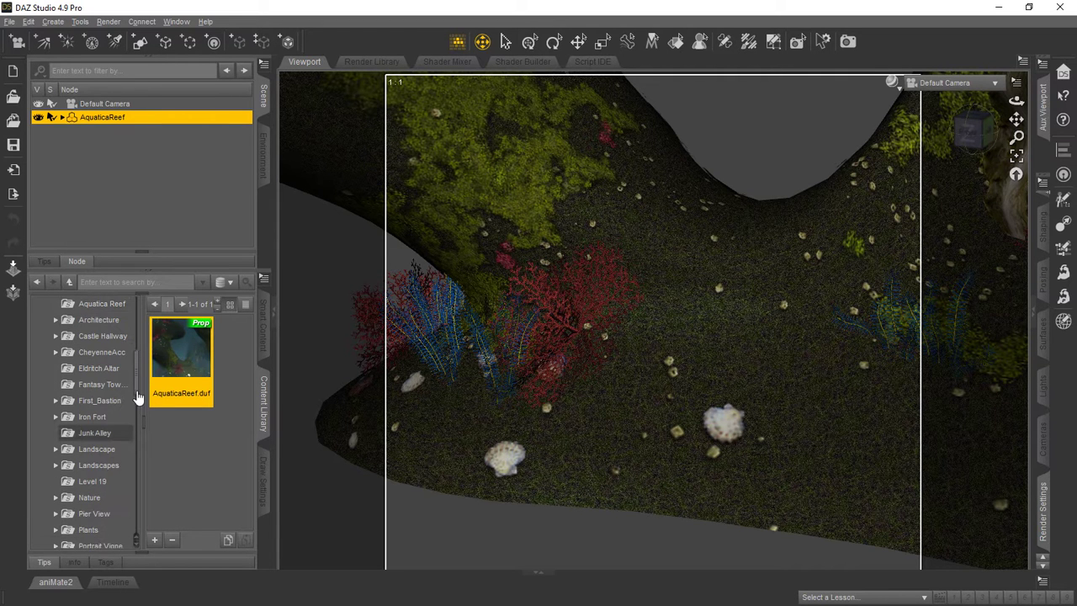
{"action": "left_click_drag", "start_coordinate": [137, 385], "coordinate": [134, 423]}
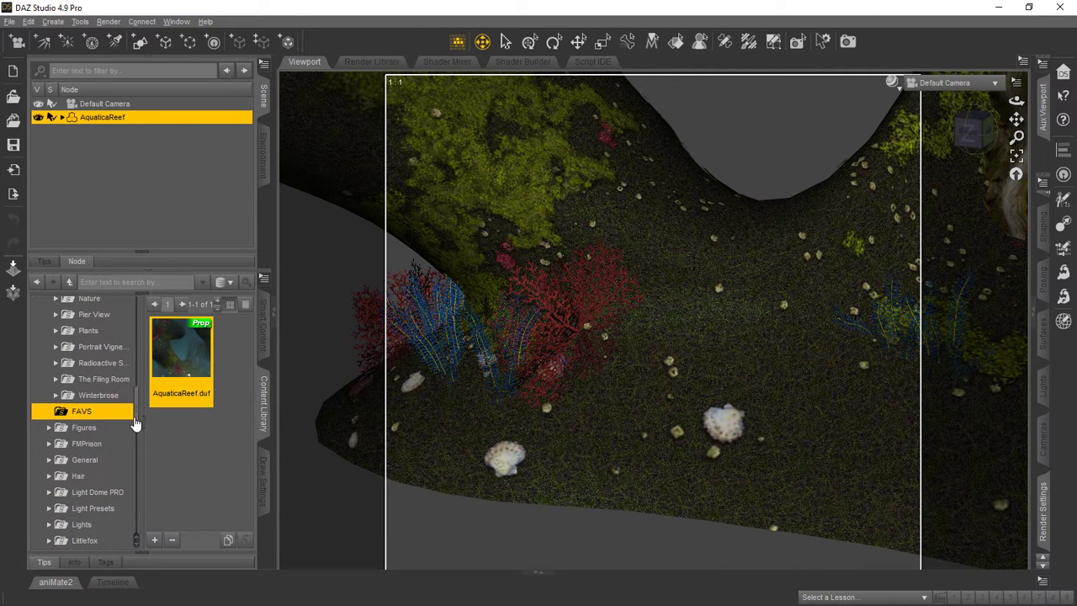
{"action": "right_click", "coordinate": [194, 360]}
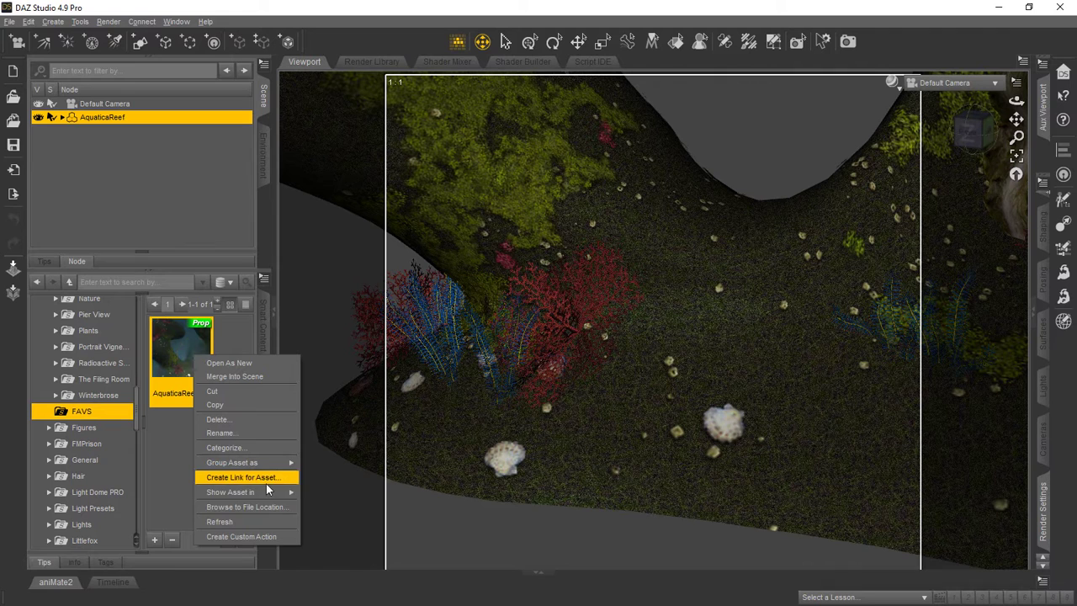
{"action": "left_click", "coordinate": [267, 506]}
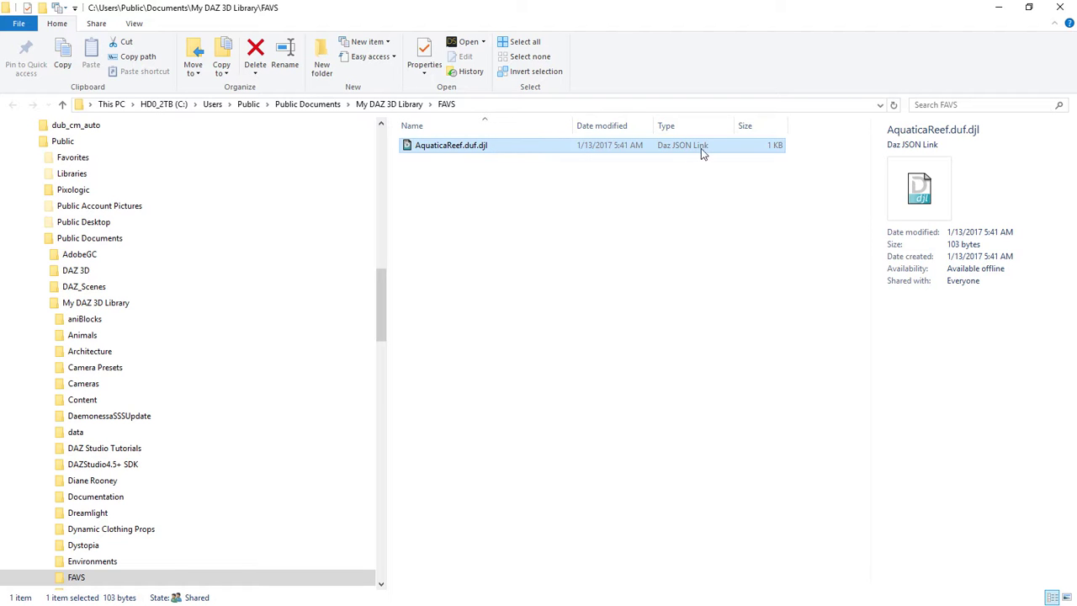
- Reveal the original Aquatica Reef AquaticaReef asset in Explorer, then close Explorer
{"action": "left_click", "coordinate": [1060, 6]}
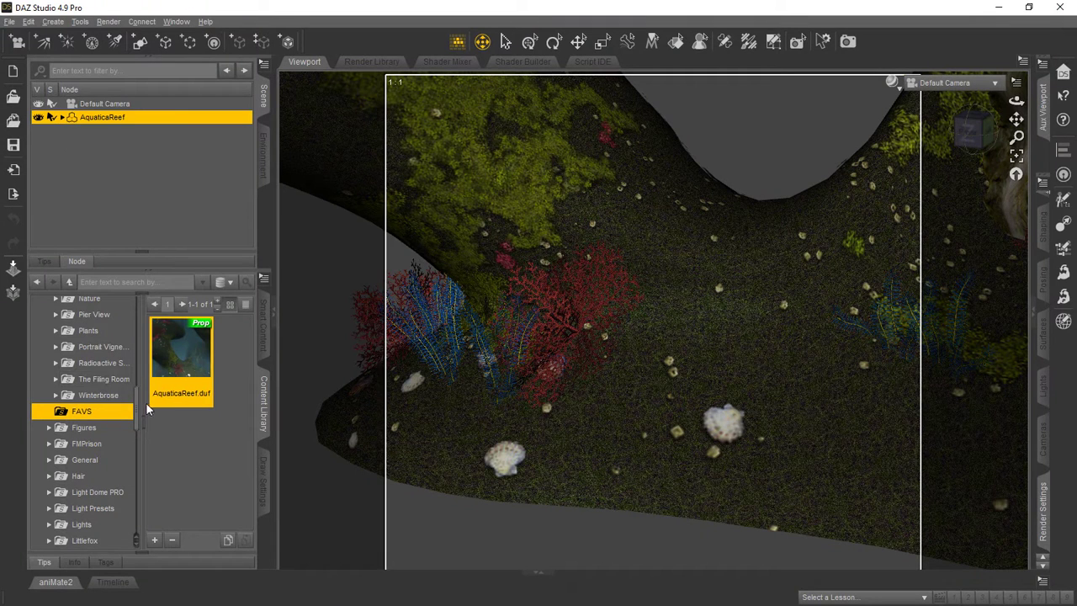
{"action": "scroll", "coordinate": [135, 395], "scroll_direction": "up", "scroll_amount": 10}
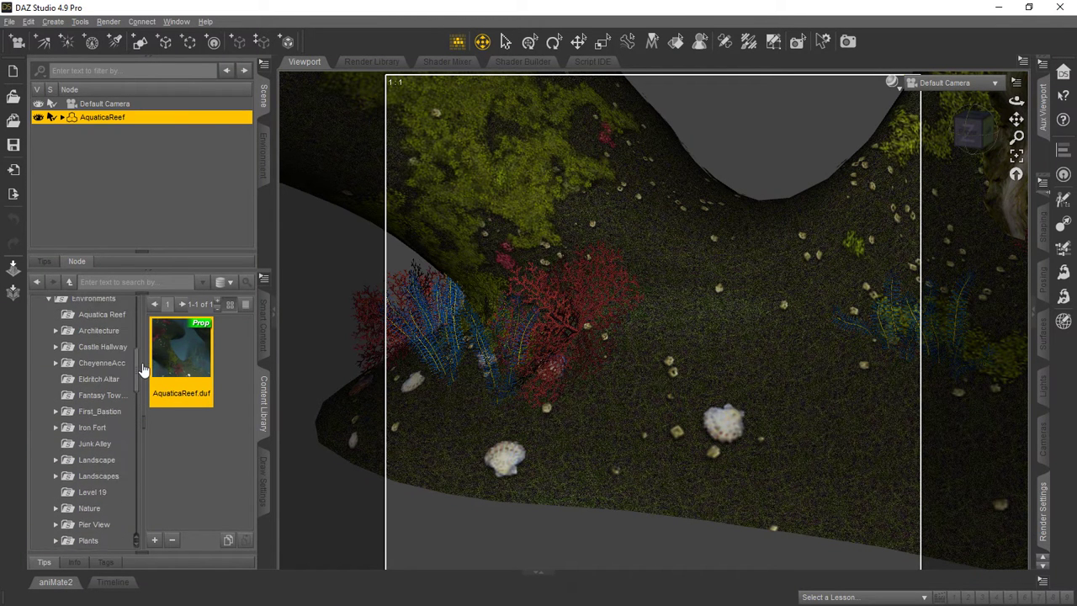
{"action": "left_click", "coordinate": [124, 356]}
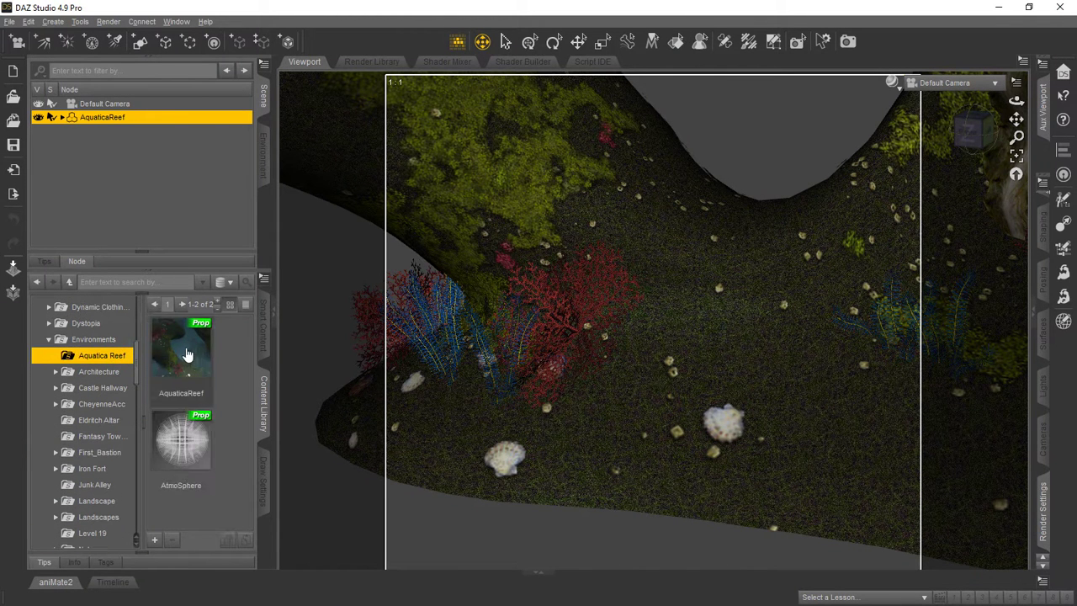
{"action": "right_click", "coordinate": [183, 352]}
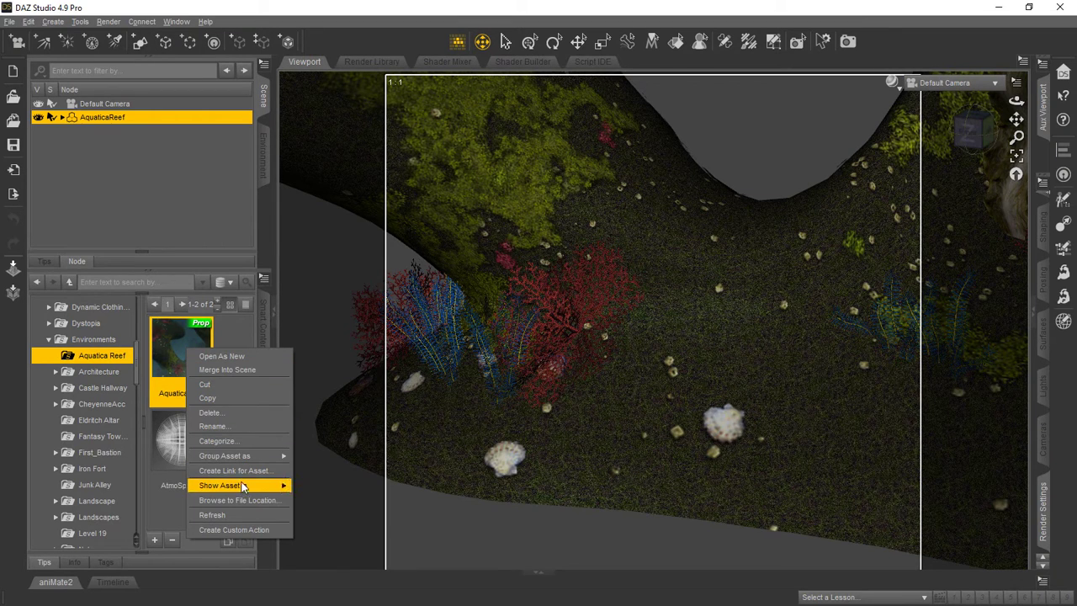
{"action": "left_click", "coordinate": [246, 500]}
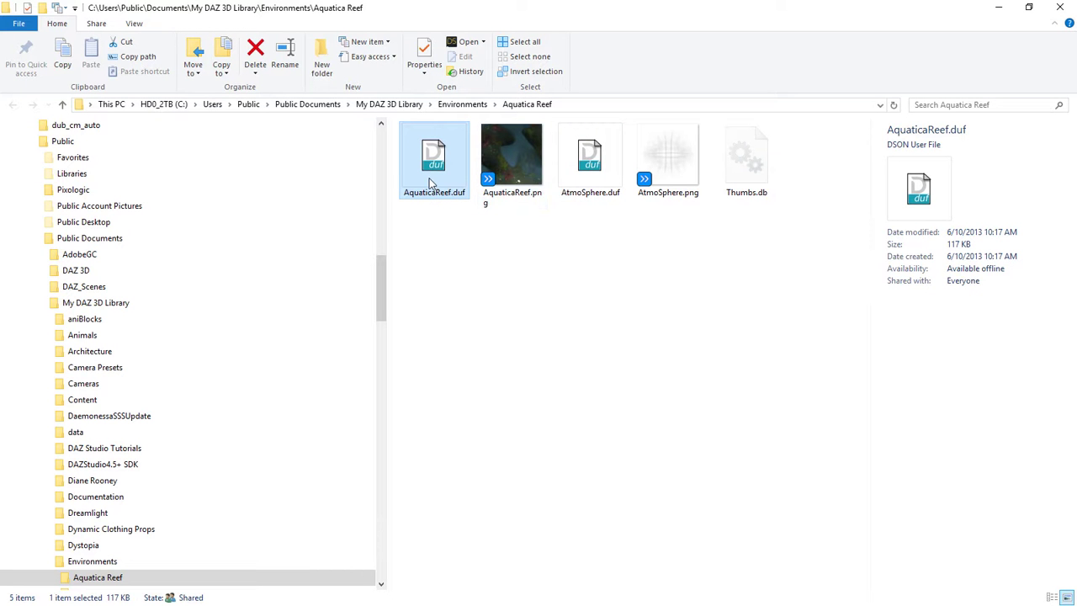
{"action": "left_click", "coordinate": [1059, 14]}
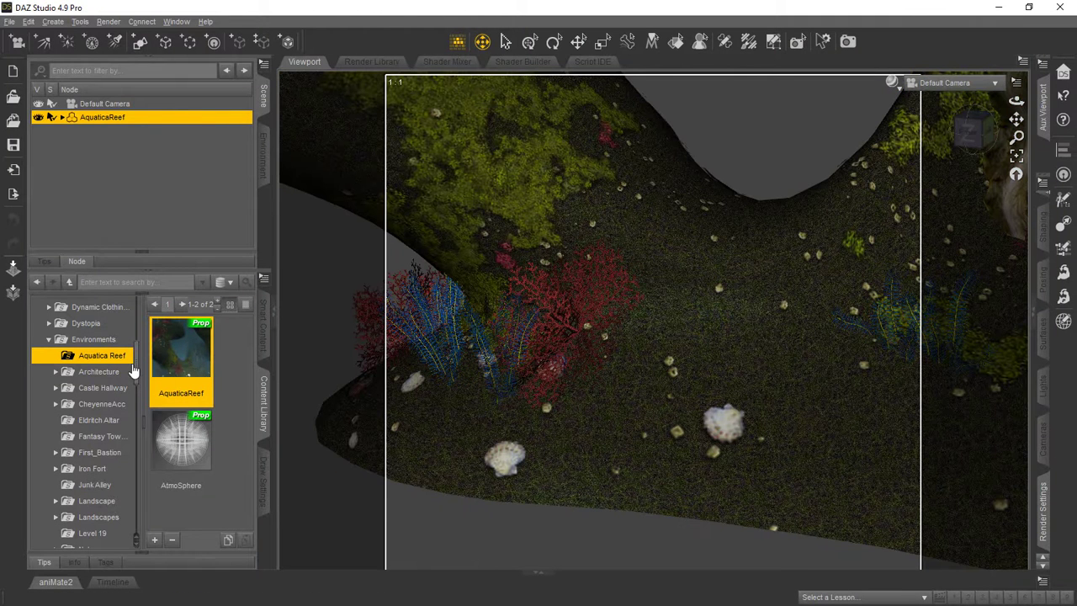
- Delete the AquaticaReef.duf link from FAVS, confirming with Yes
{"action": "left_click_drag", "start_coordinate": [137, 372], "coordinate": [137, 438]}
{"action": "scroll", "coordinate": [121, 421], "scroll_direction": "up", "scroll_amount": 2}
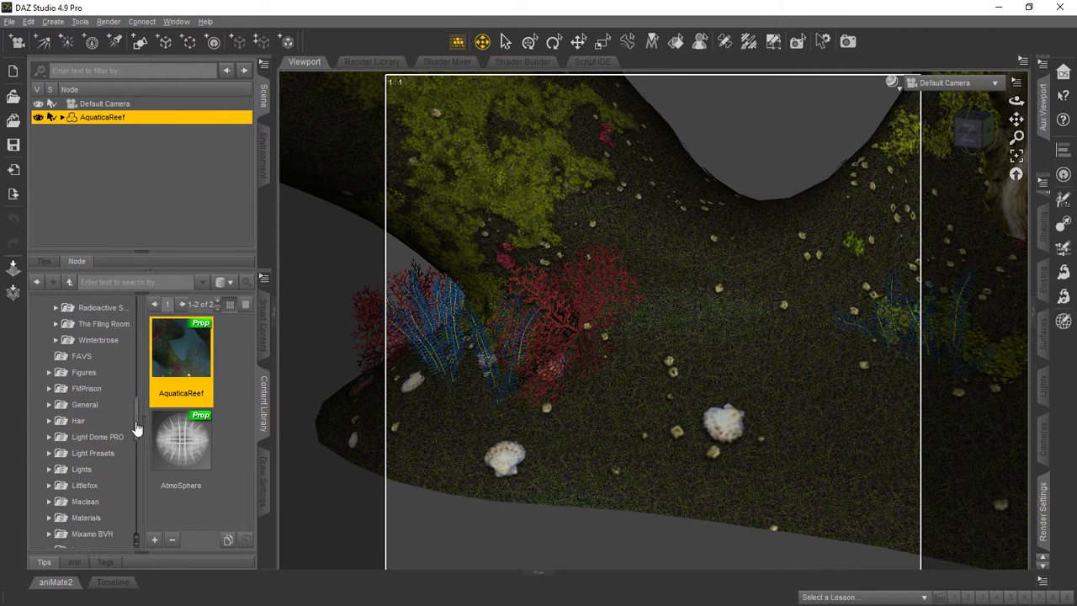
{"action": "left_click", "coordinate": [81, 396]}
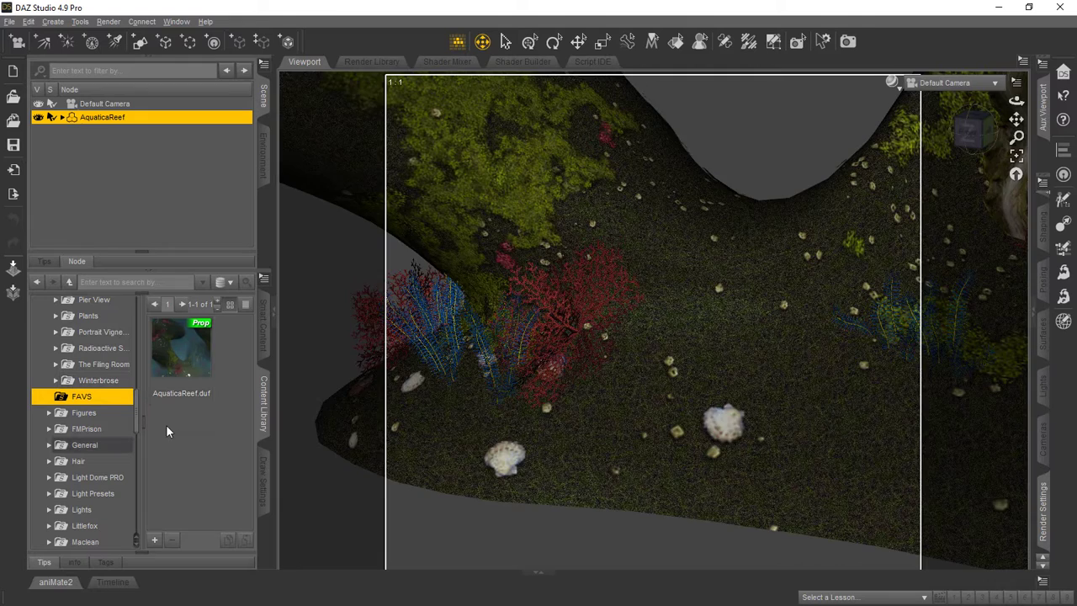
{"action": "mouse_move", "coordinate": [189, 351]}
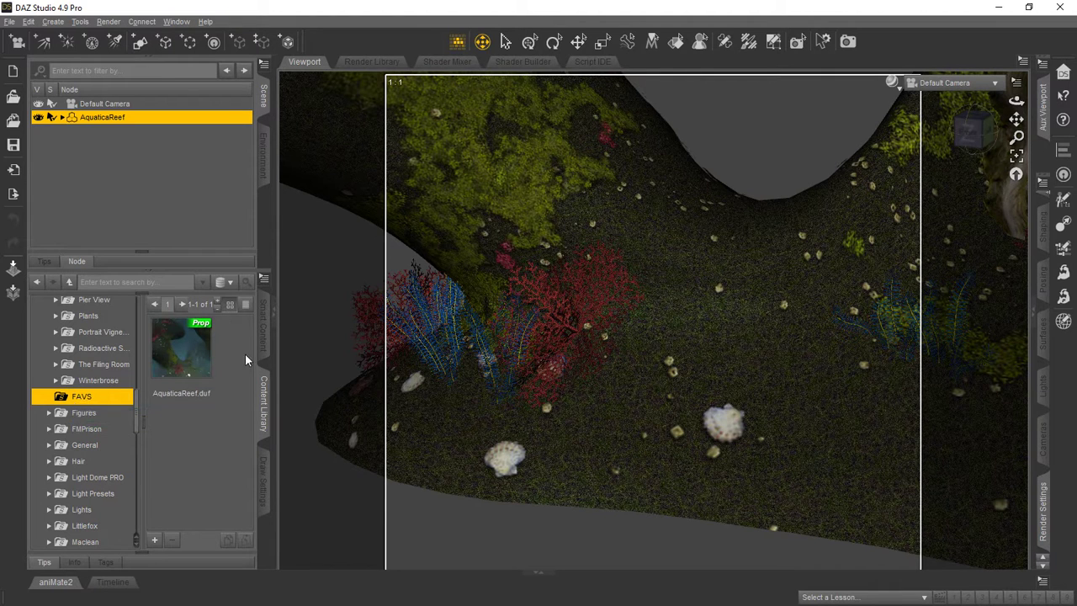
{"action": "right_click", "coordinate": [186, 350]}
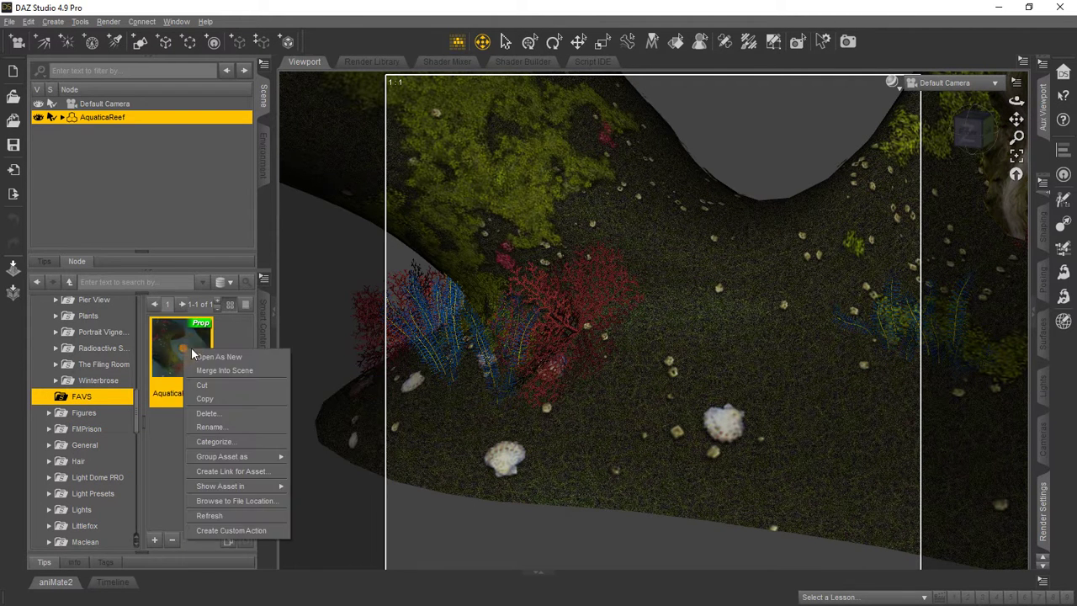
{"action": "left_click", "coordinate": [235, 421]}
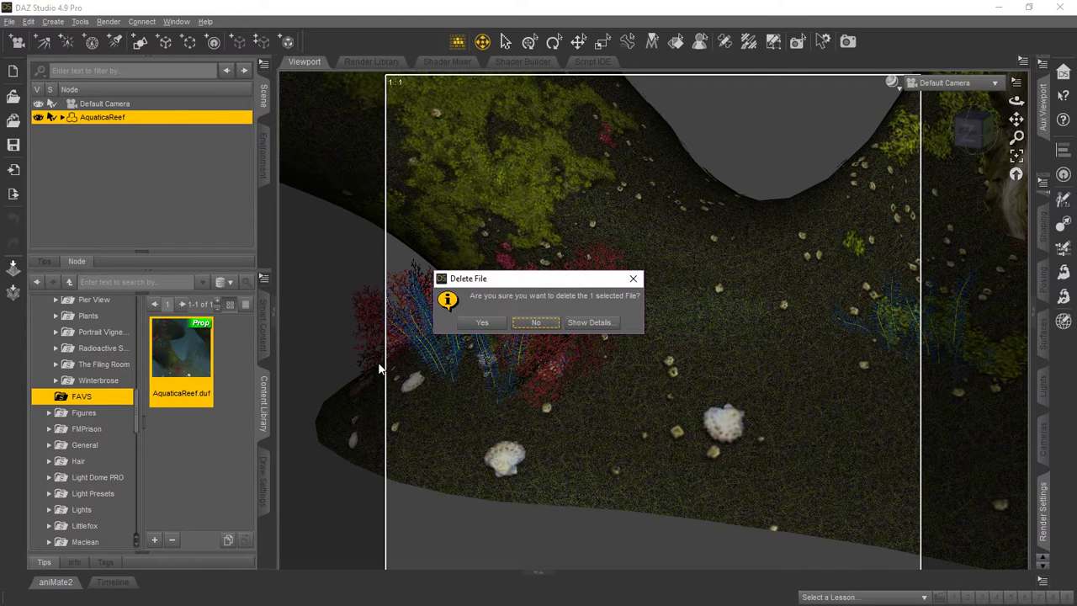
{"action": "left_click", "coordinate": [495, 330]}
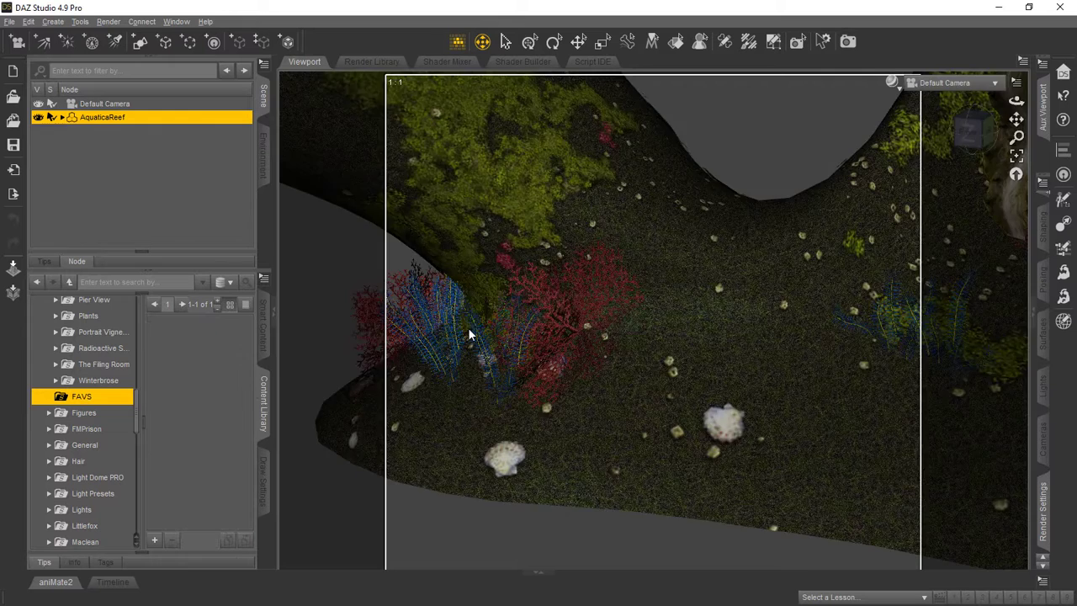
- Check that Aquatica Reef still holds its props and FAVS is empty
{"action": "left_click_drag", "start_coordinate": [138, 409], "coordinate": [143, 347]}
{"action": "left_click", "coordinate": [95, 376]}
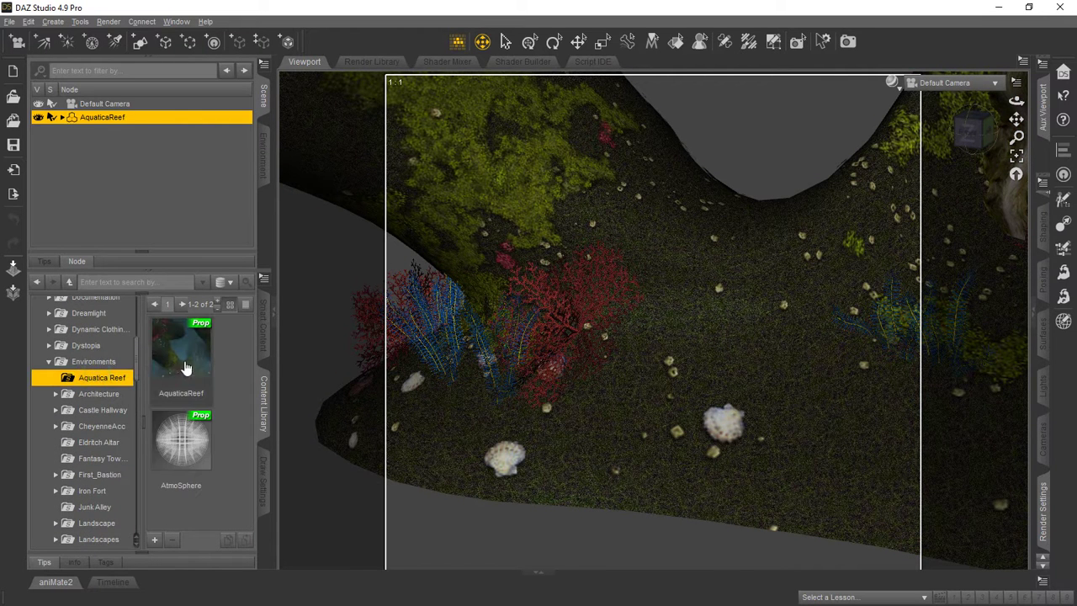
{"action": "left_click_drag", "start_coordinate": [138, 367], "coordinate": [137, 412]}
{"action": "left_click", "coordinate": [101, 430]}
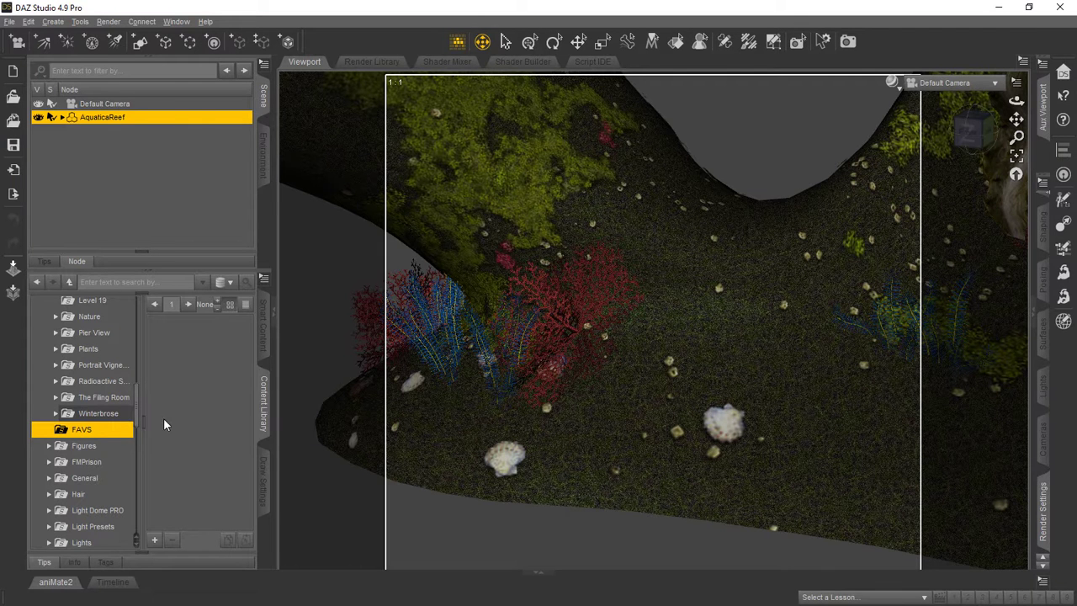
- Rename the FAVS folder to PROJECT-X via its context menu
{"action": "right_click", "coordinate": [109, 434]}
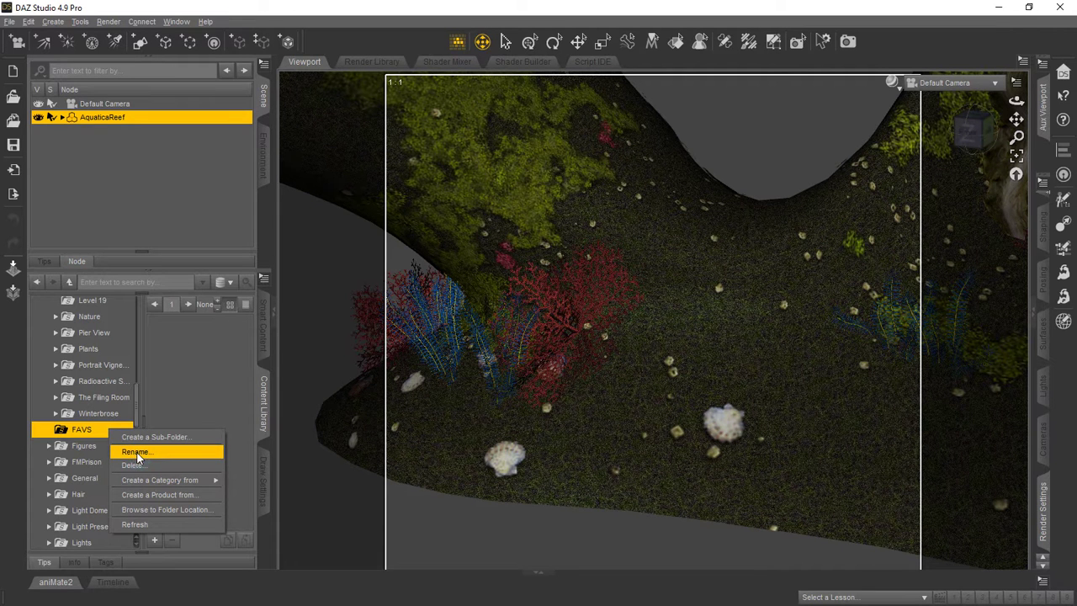
{"action": "left_click", "coordinate": [137, 454]}
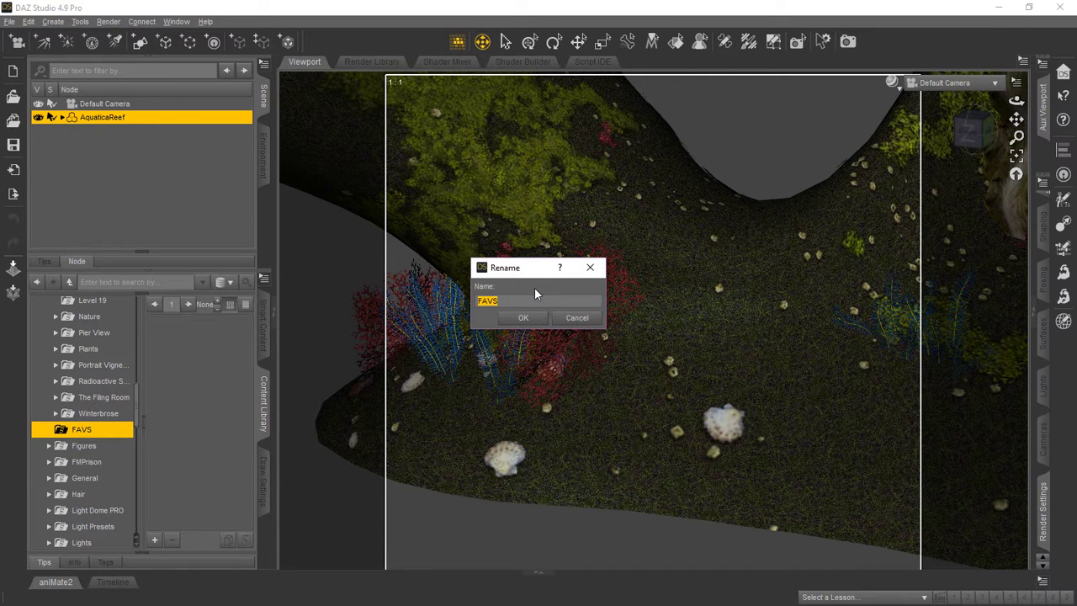
{"action": "type", "text": "PROJECT-X"}
{"action": "key", "text": "Return"}
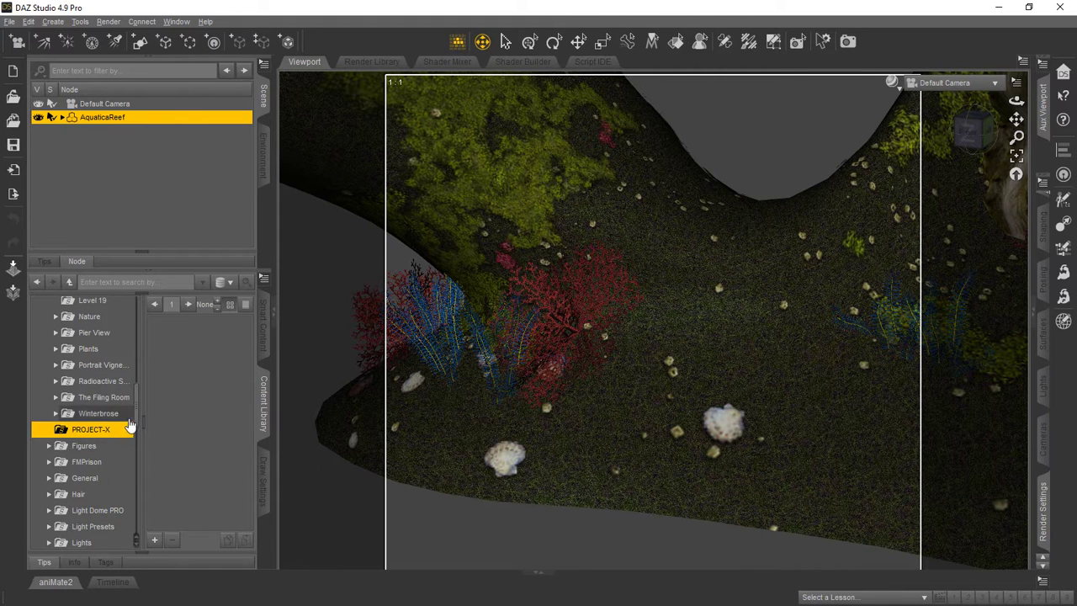
{"action": "left_click_drag", "start_coordinate": [136, 402], "coordinate": [138, 310]}
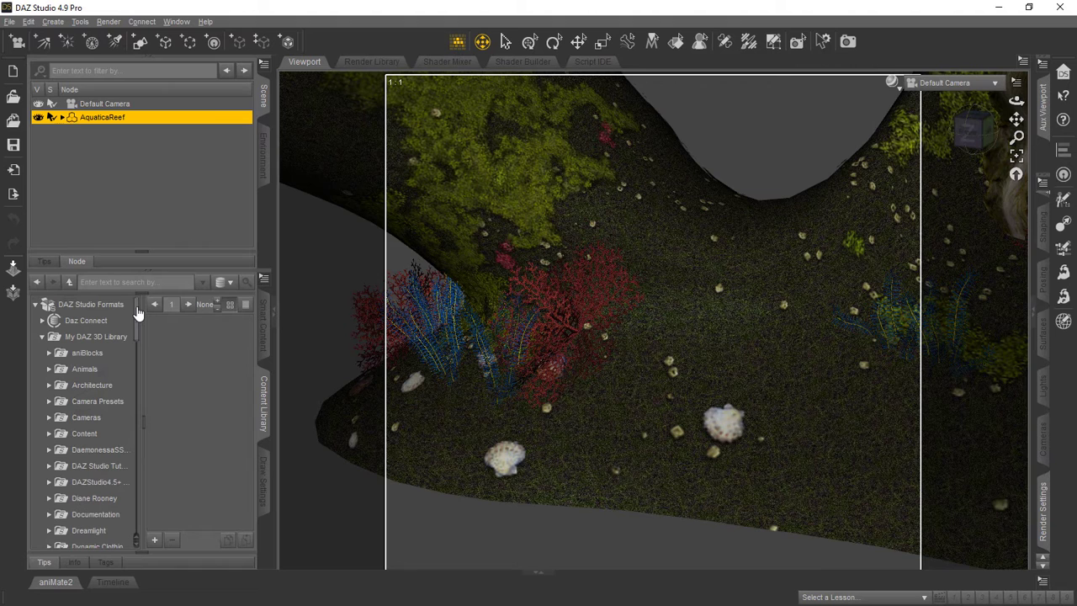